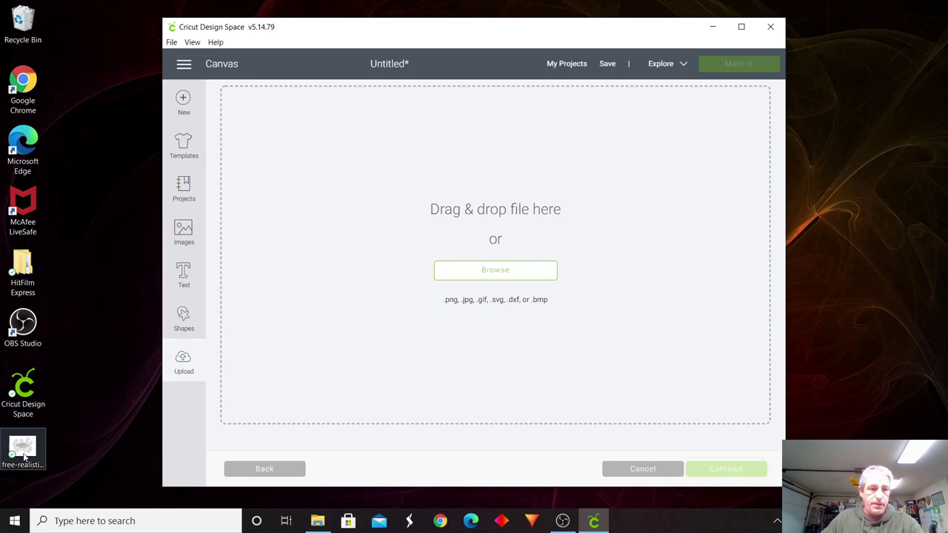
Step: Upload the free-realistic-flames template image from the desktop and set its image type to Moderately complex
drag(24, 453, 499, 279)
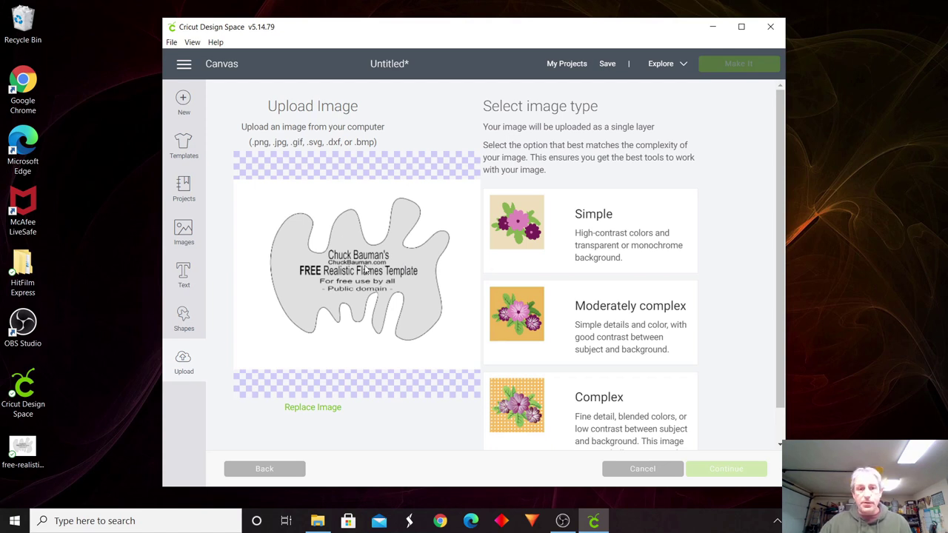
click(608, 324)
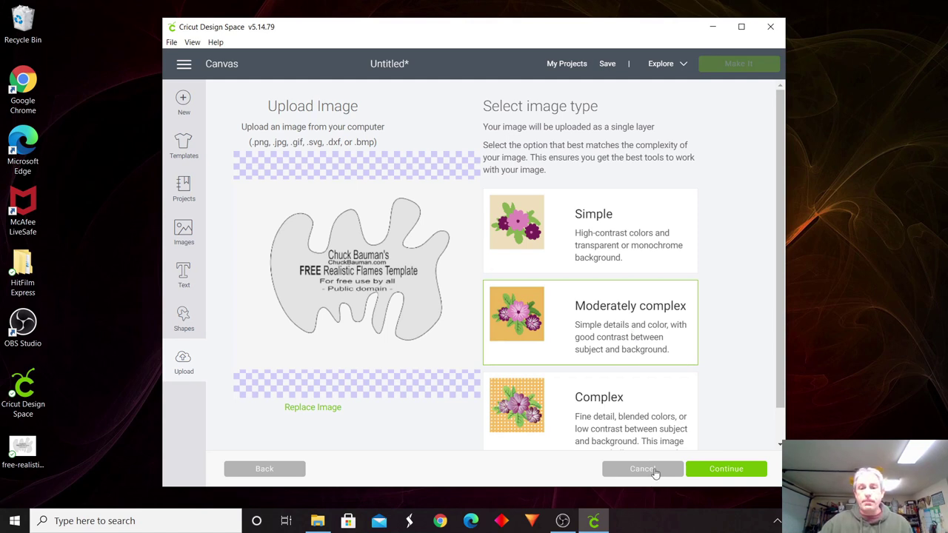
click(725, 468)
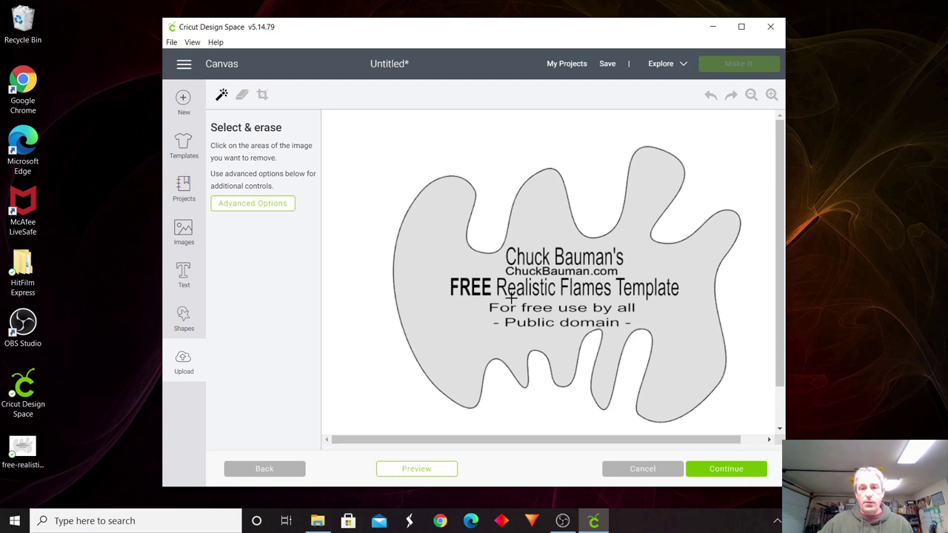
Step: Remove the flame shape's grey fill and erase all the text lines inside it, adjusting the eraser size to fit
click(475, 317)
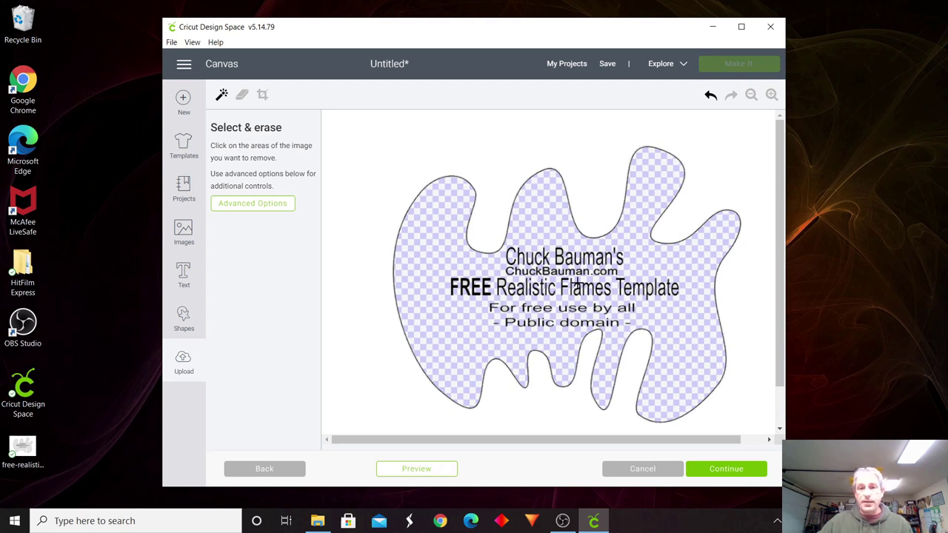
click(241, 96)
drag(237, 210, 231, 211)
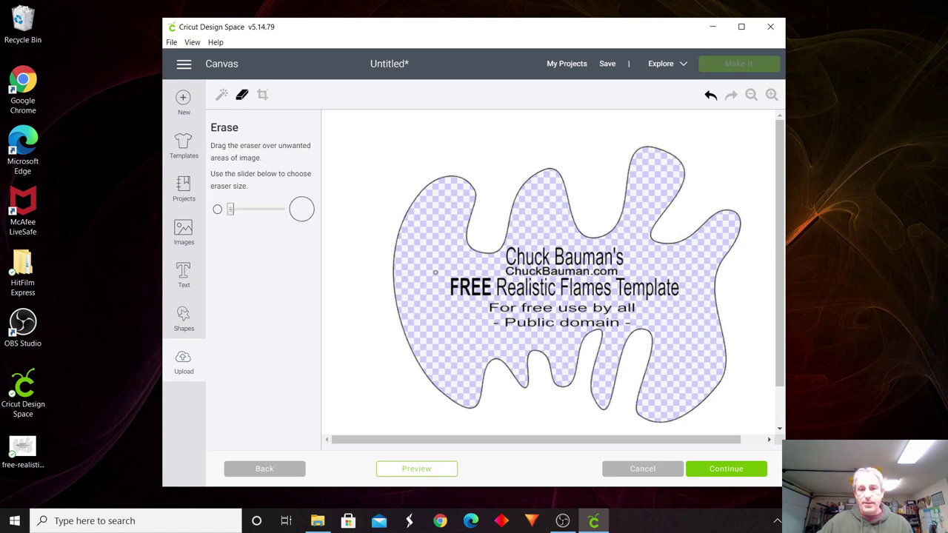
drag(231, 214, 282, 210)
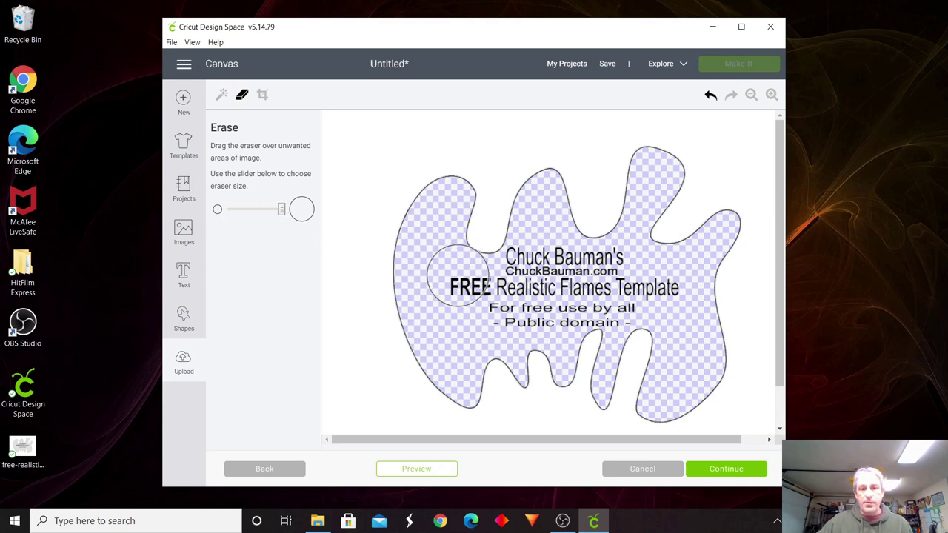
drag(470, 291, 655, 286)
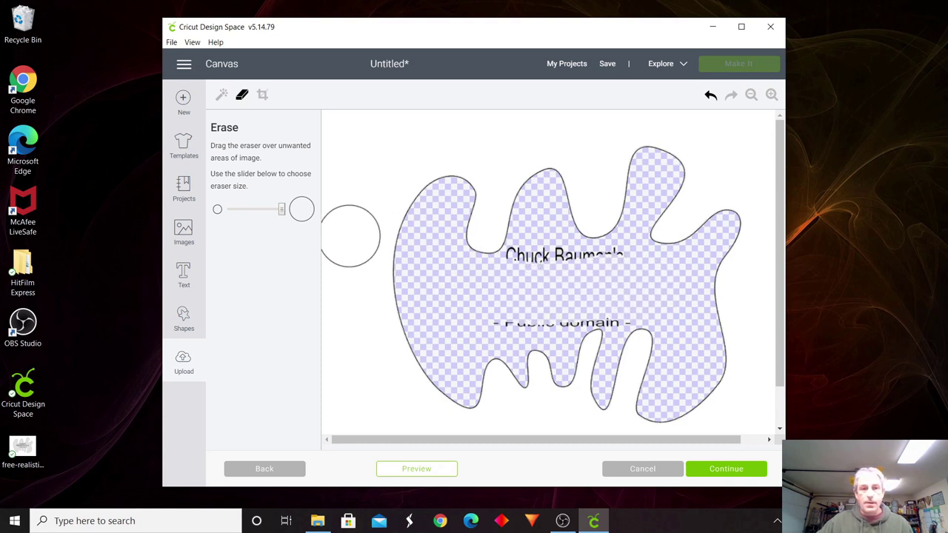
drag(281, 214, 252, 219)
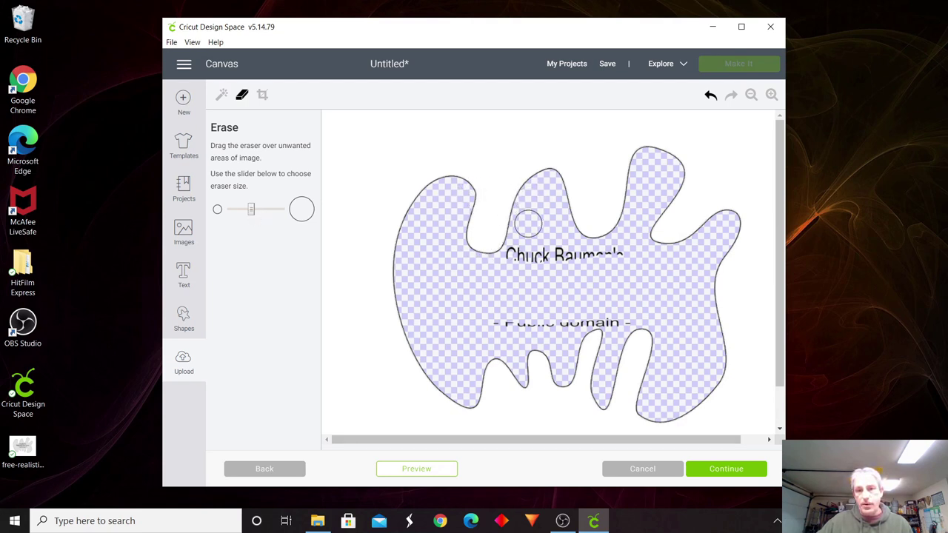
drag(522, 256, 613, 256)
drag(491, 321, 617, 314)
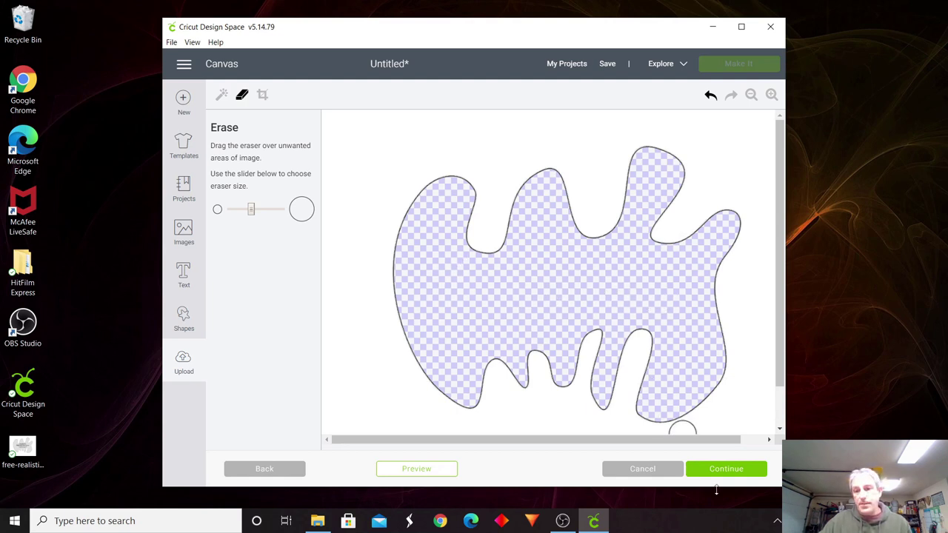
Step: Save the cleaned flames template to the uploads as a Cut image, keeping its existing name
click(732, 471)
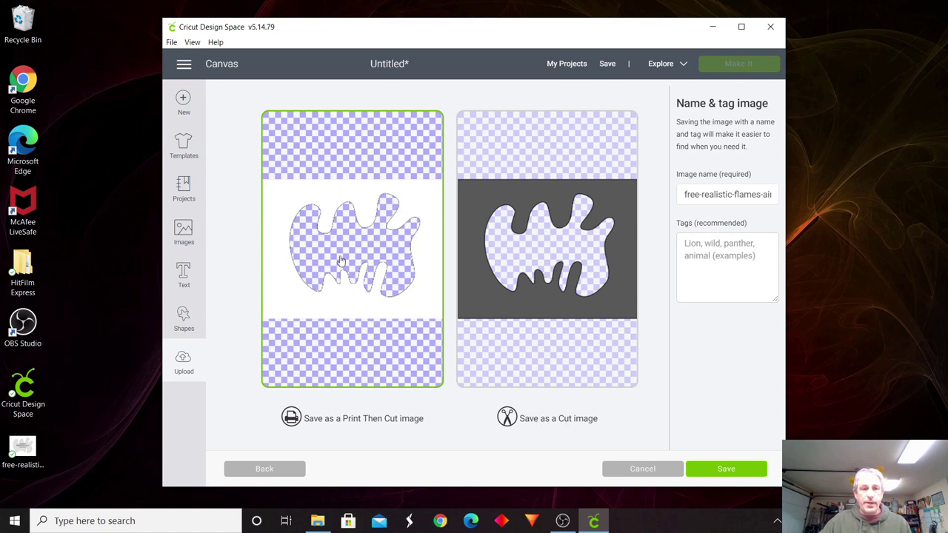
click(567, 157)
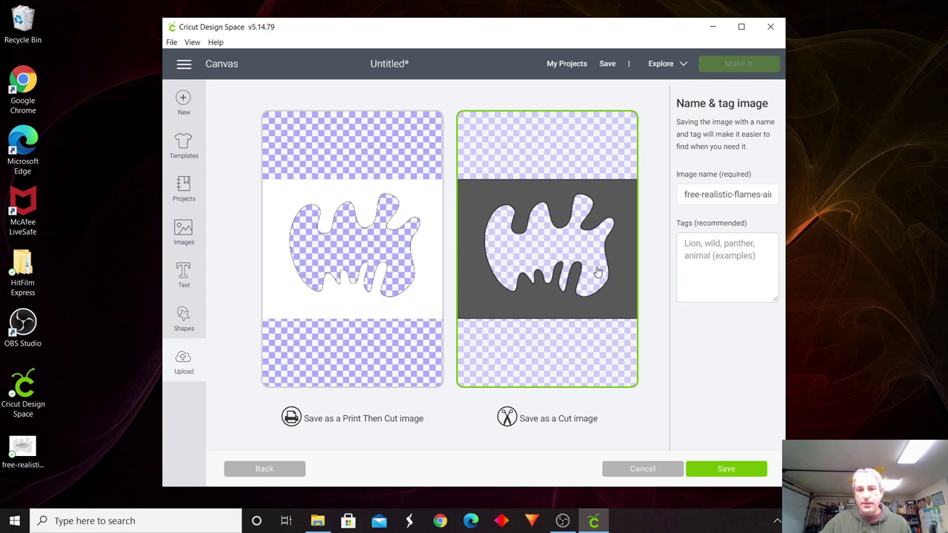
click(735, 472)
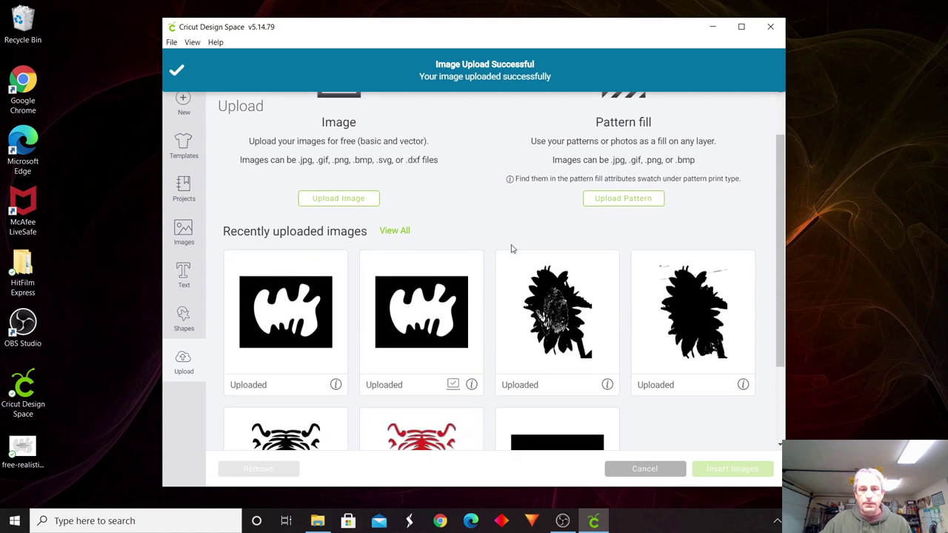
Step: Start a new blank project, replacing the unsaved one on the canvas
scroll(512, 244, up, 1)
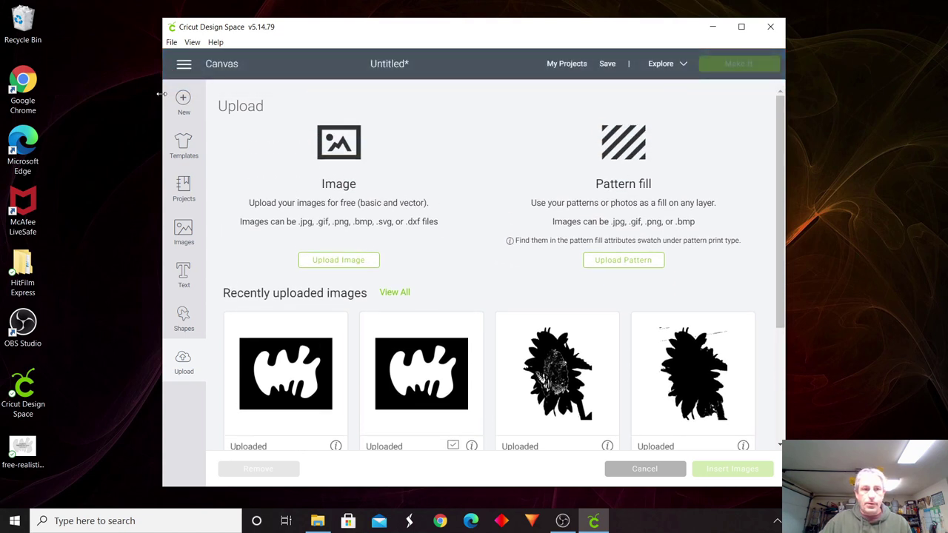
click(183, 104)
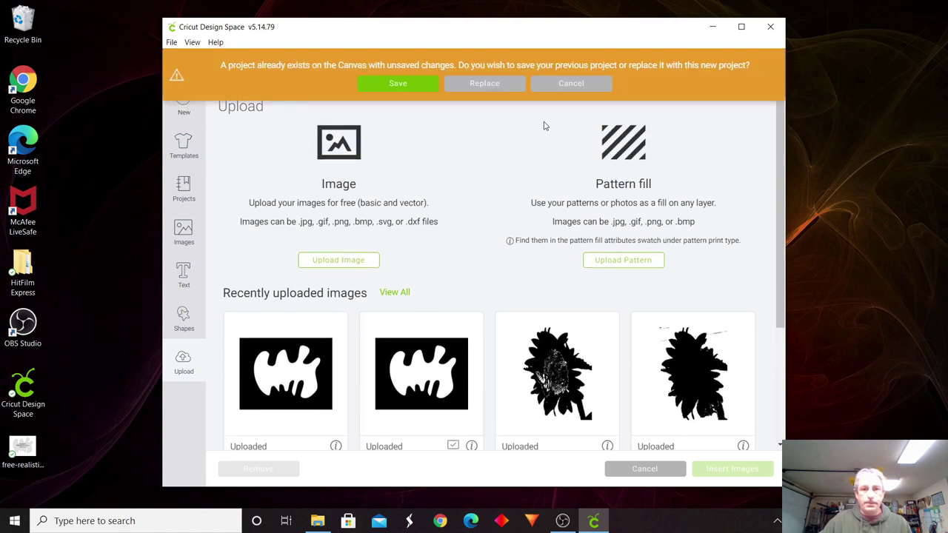
click(473, 87)
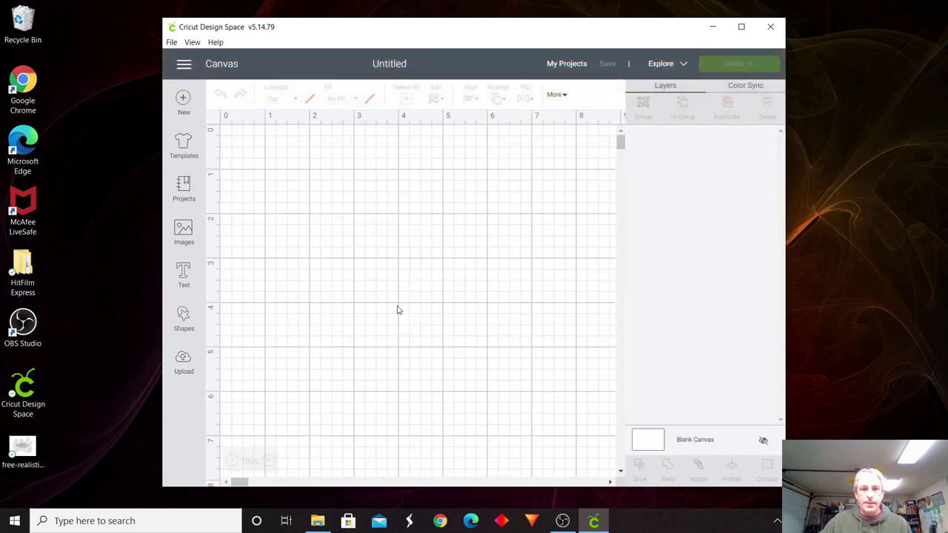
Step: Insert the first recently uploaded flames image at about X 0, Y 0.06 on the canvas and maximize the window
click(183, 363)
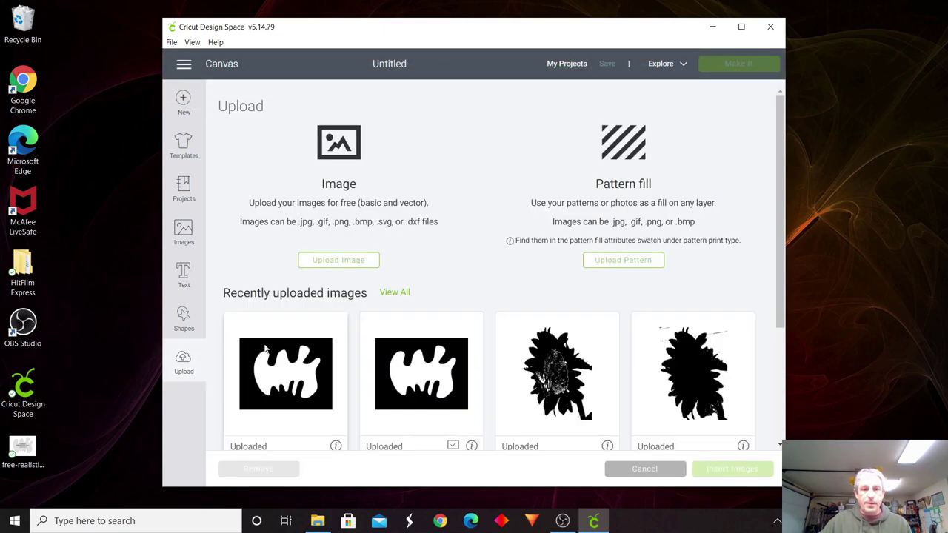
click(295, 372)
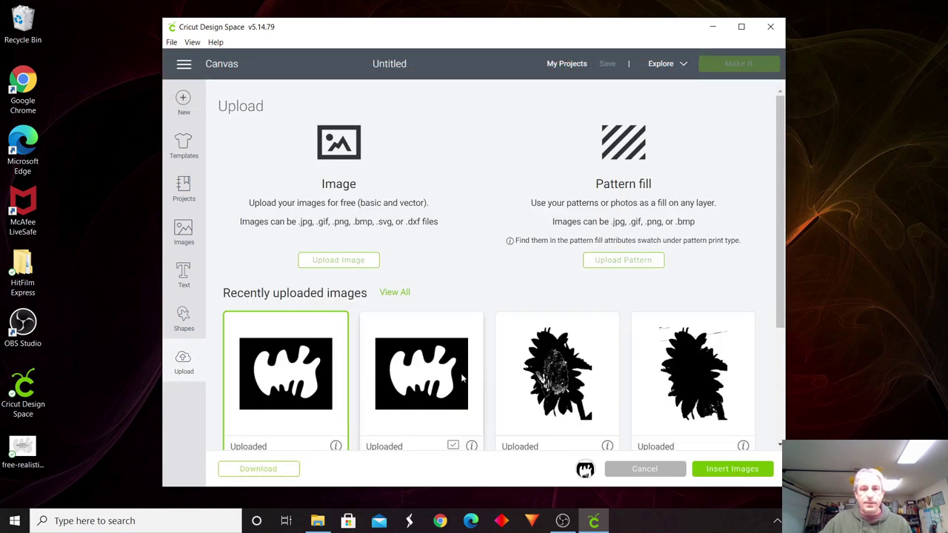
click(732, 468)
drag(459, 291, 319, 156)
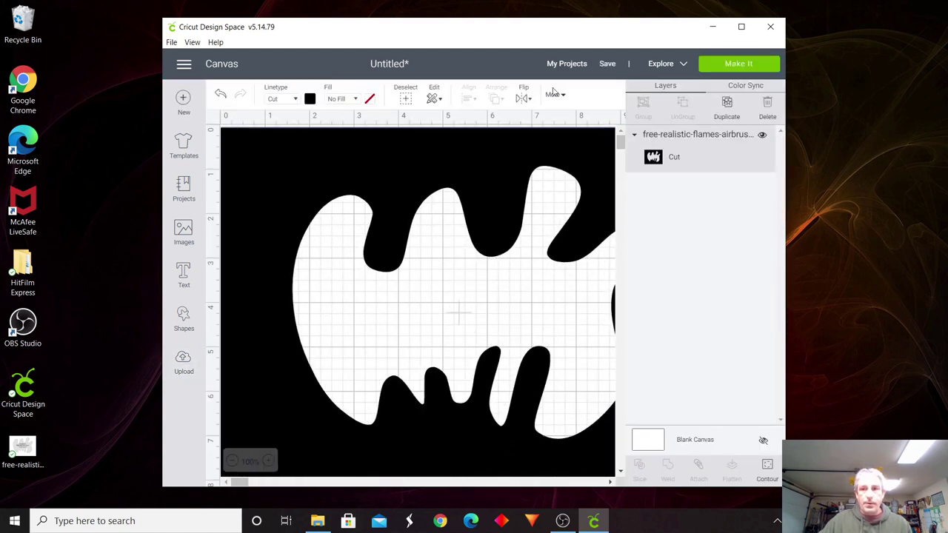
click(741, 26)
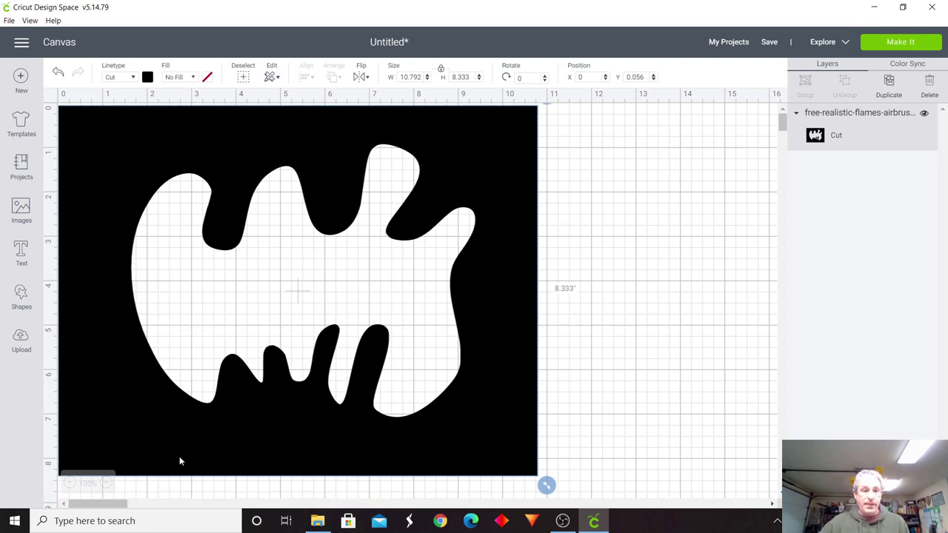
Step: Enlarge the flames stencil proportionally to about 14.19 by 10.96 inches and inspect its full extent
drag(546, 485, 598, 386)
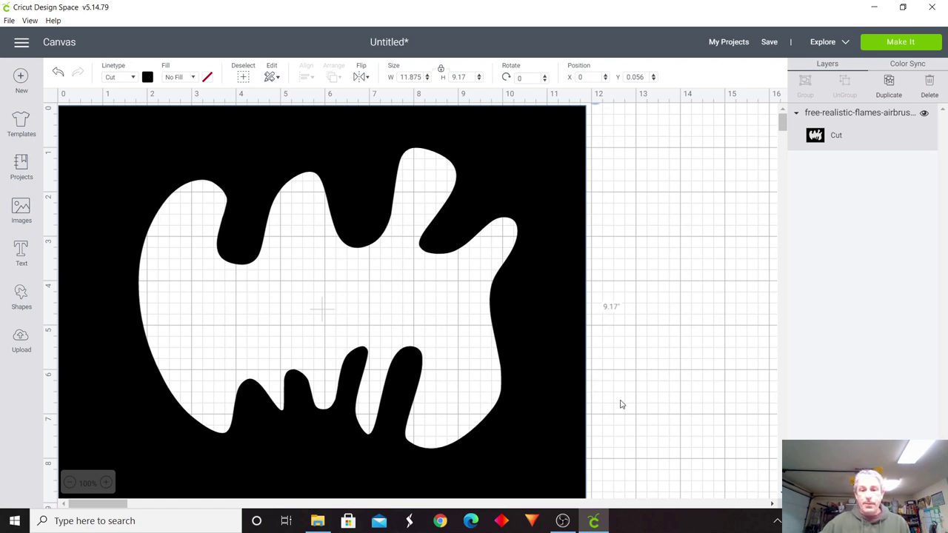
scroll(576, 362, down, 3)
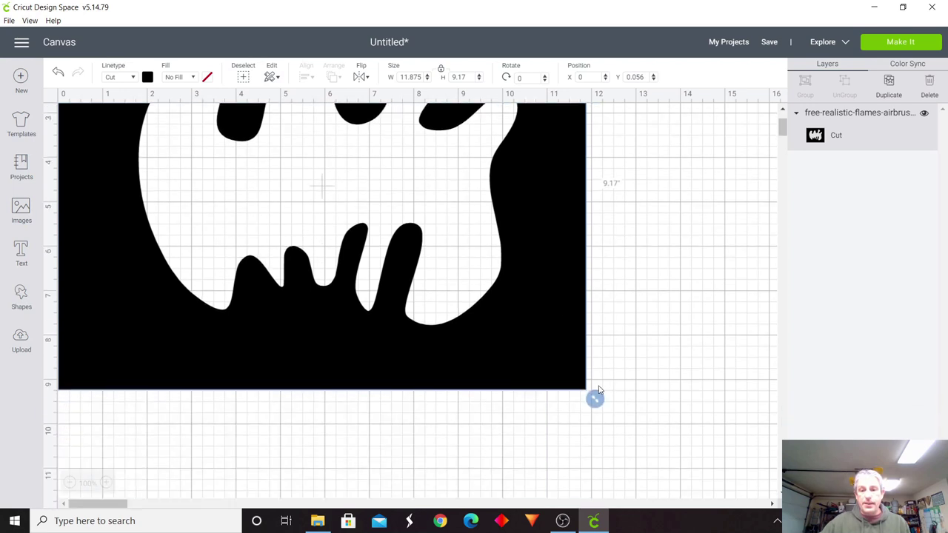
drag(596, 400, 698, 478)
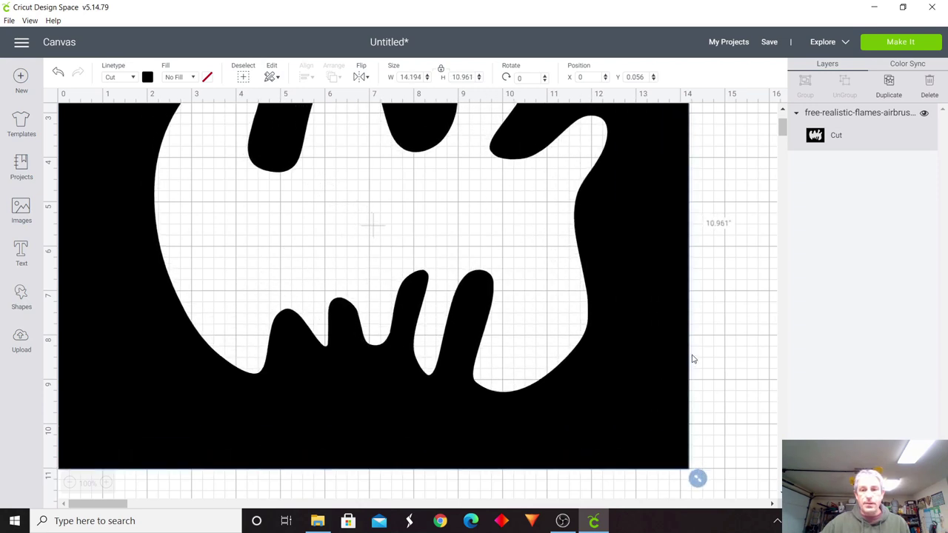
scroll(730, 345, up, 3)
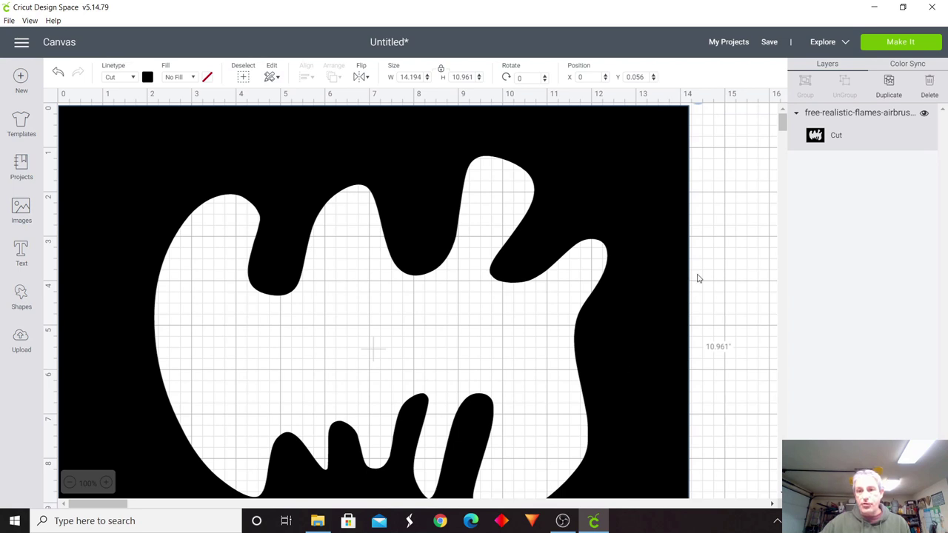
scroll(697, 278, down, 4)
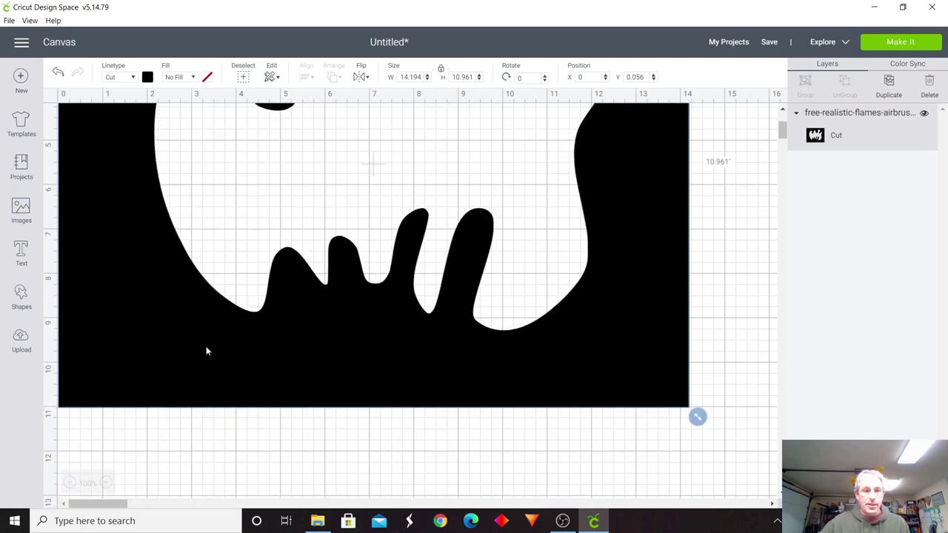
scroll(698, 283, up, 4)
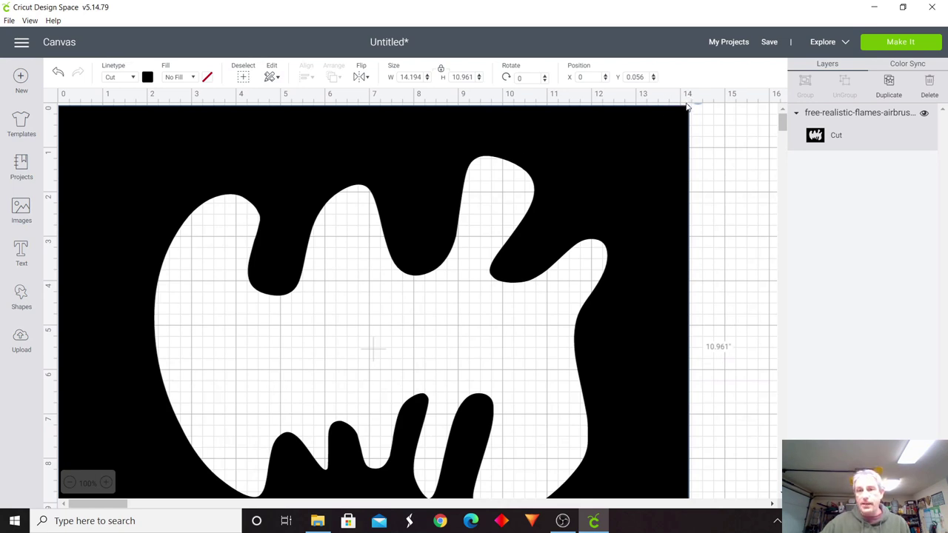
Step: Shrink the flames stencil proportionally to about 10.03 by 7.74 inches
scroll(659, 292, down, 4)
drag(704, 415, 520, 348)
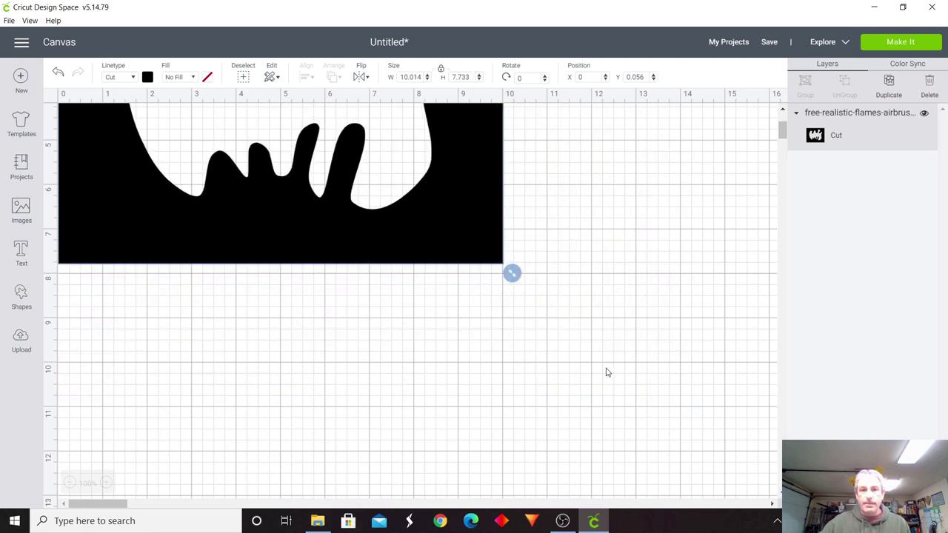
scroll(605, 372, up, 3)
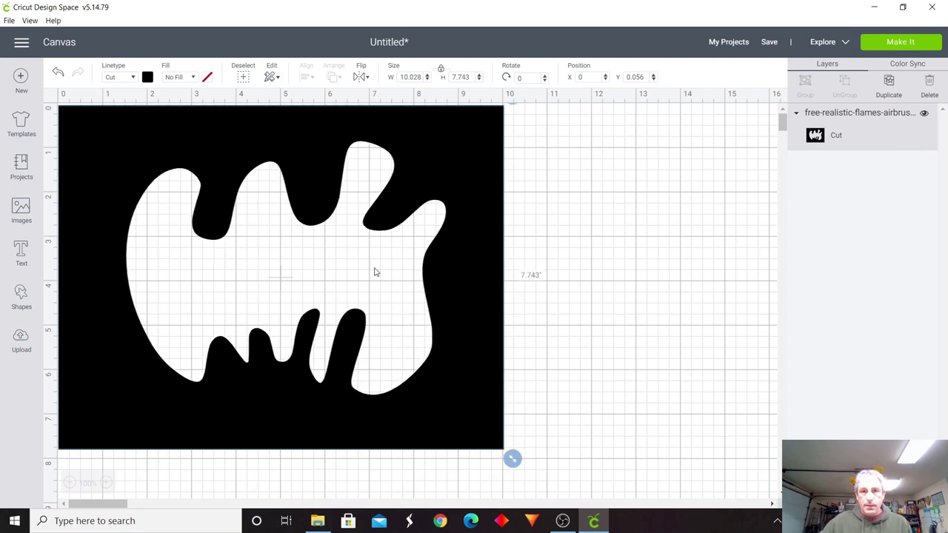